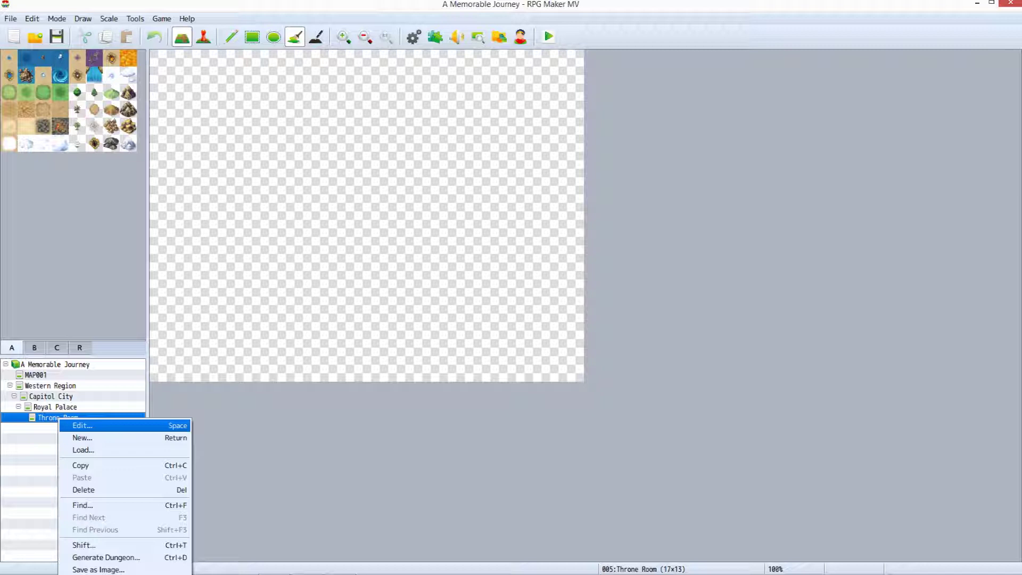
Step: Set the Throne Room map to the 0003 Inside tileset with a size of 17x26
key("Return")
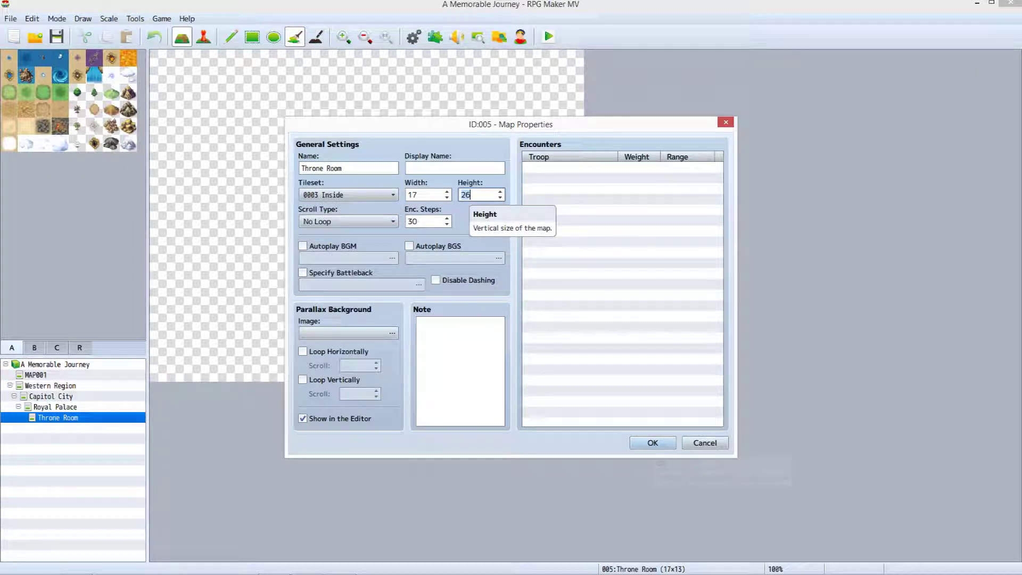
left_click(653, 443)
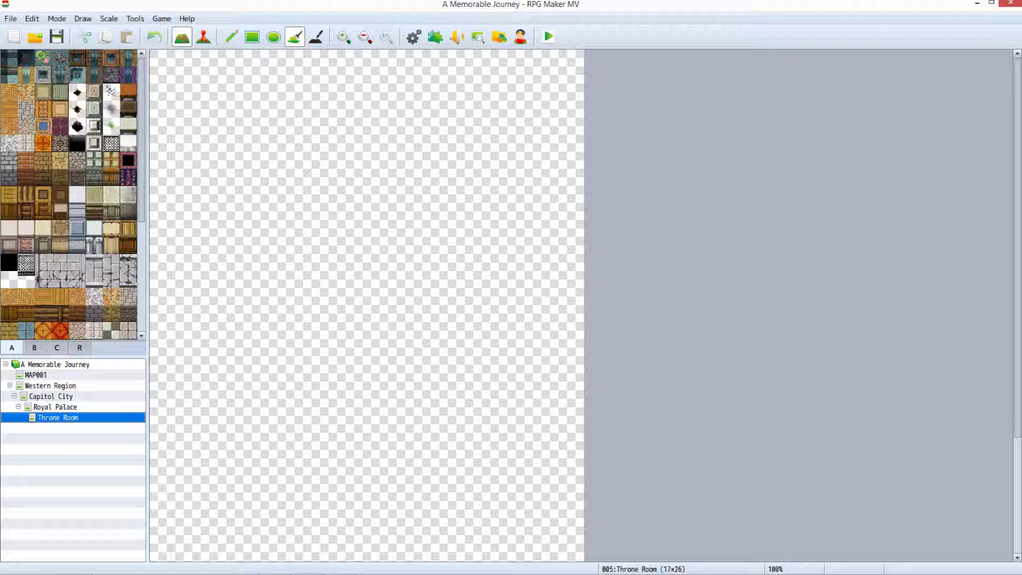
Step: Flood-fill the entire 17x26 map with Wood Floor B tiles from tab A
left_click(9, 279)
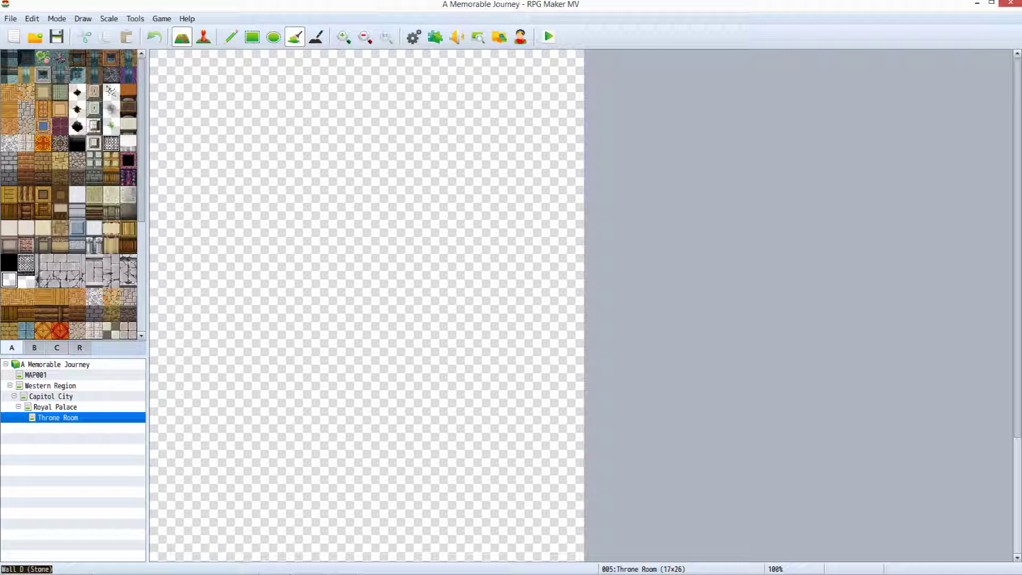
left_click(9, 109)
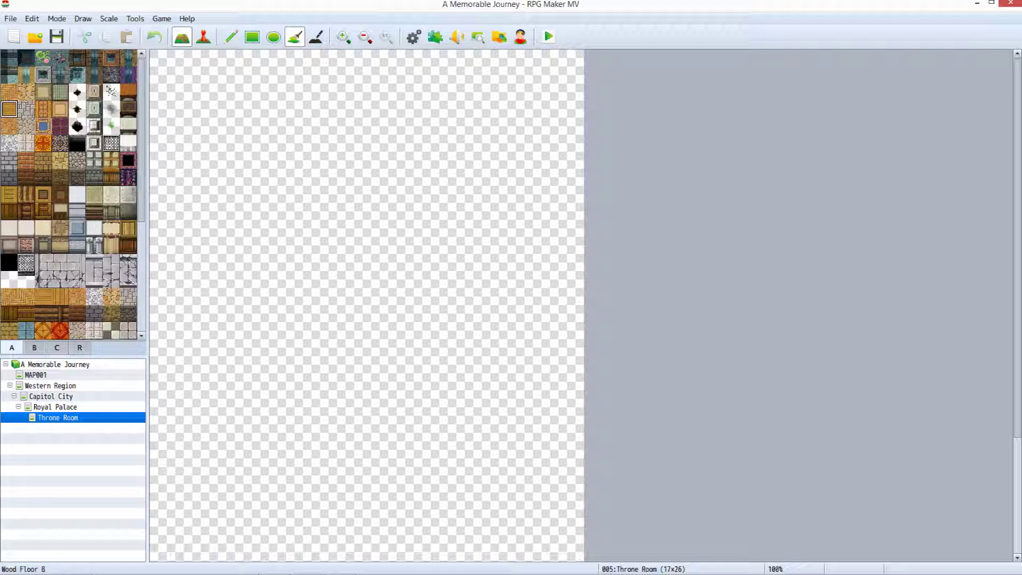
left_click(264, 164)
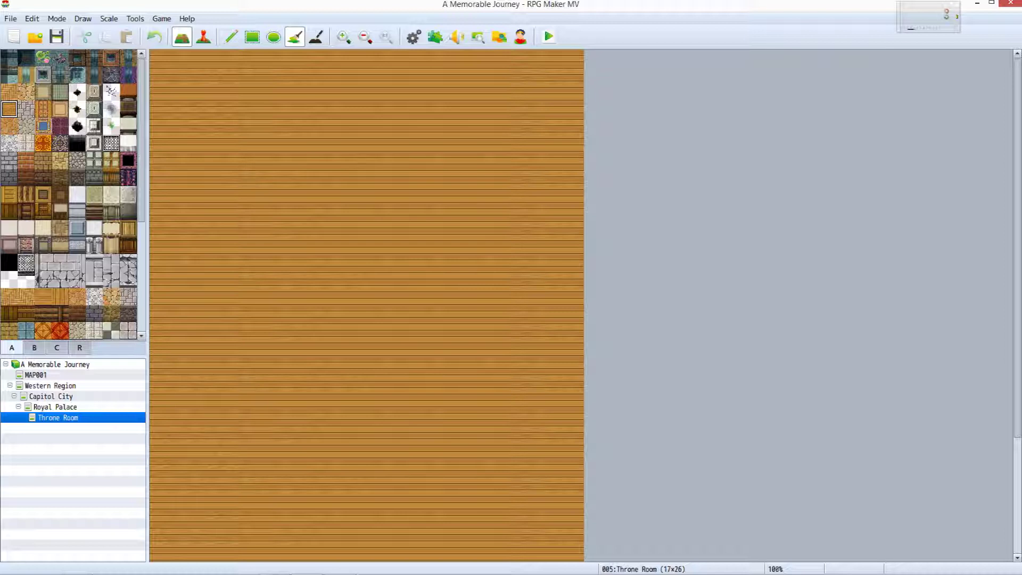
left_click(231, 37)
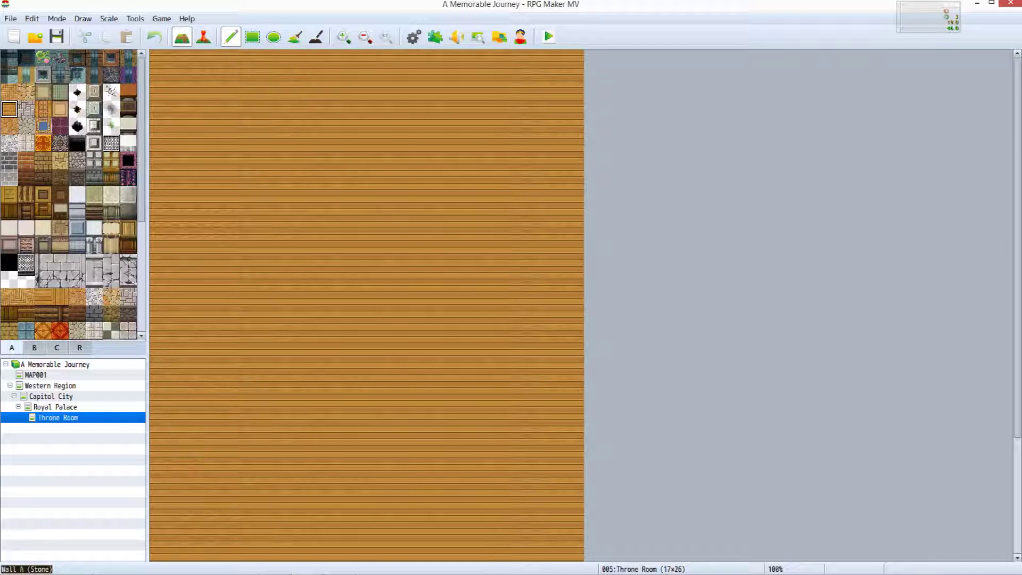
Step: Paint a Wall A (Stone) top along row 0 and a three-tile stone wall face across the full width
left_click(9, 161)
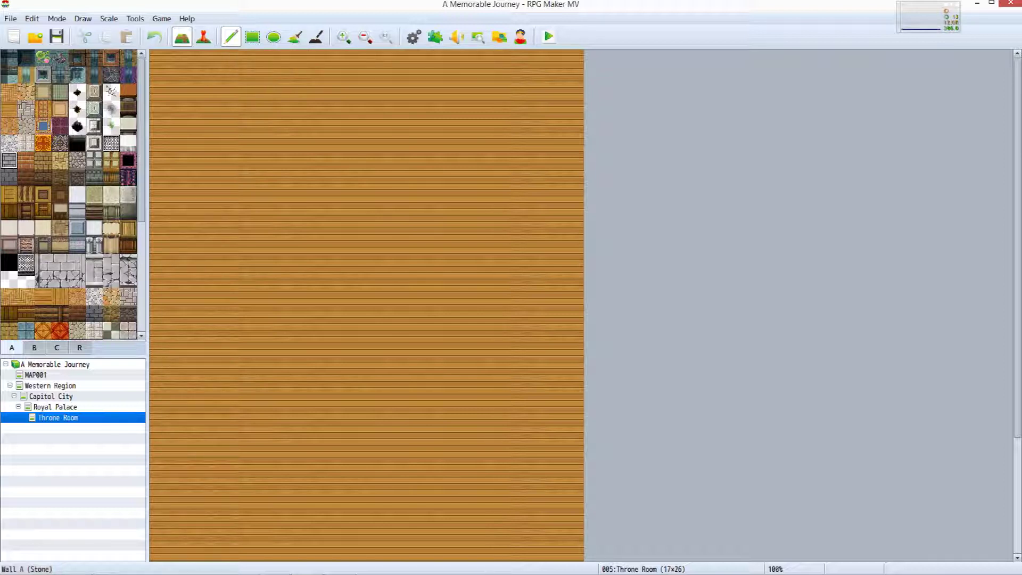
left_click_drag(161, 63, 571, 62)
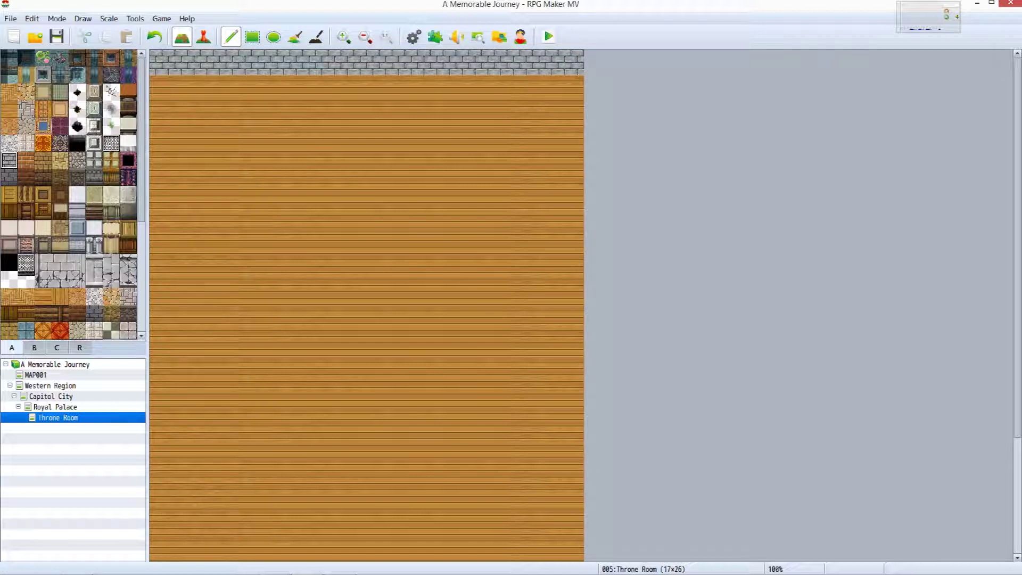
left_click(9, 177)
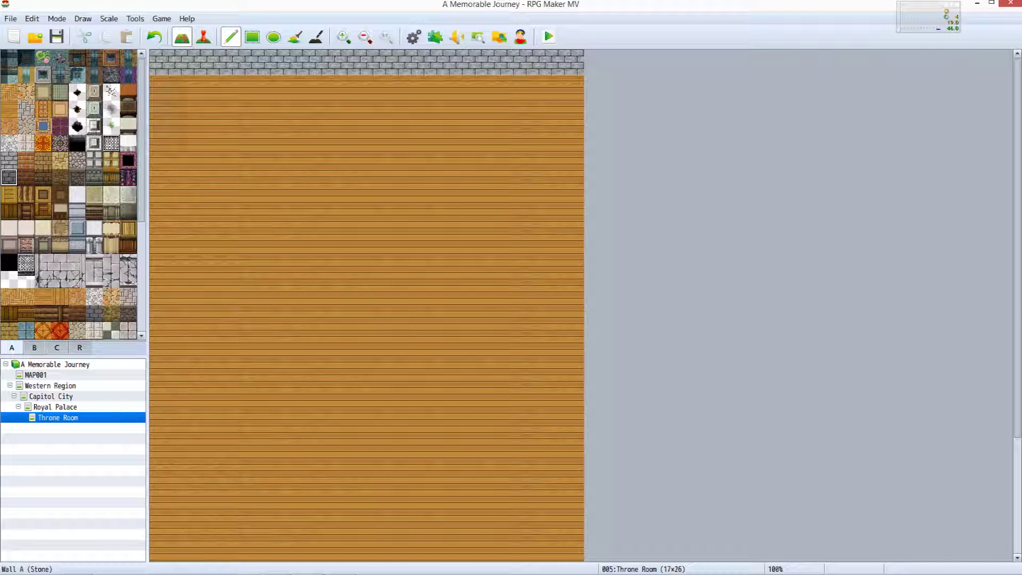
left_click_drag(162, 88, 162, 139)
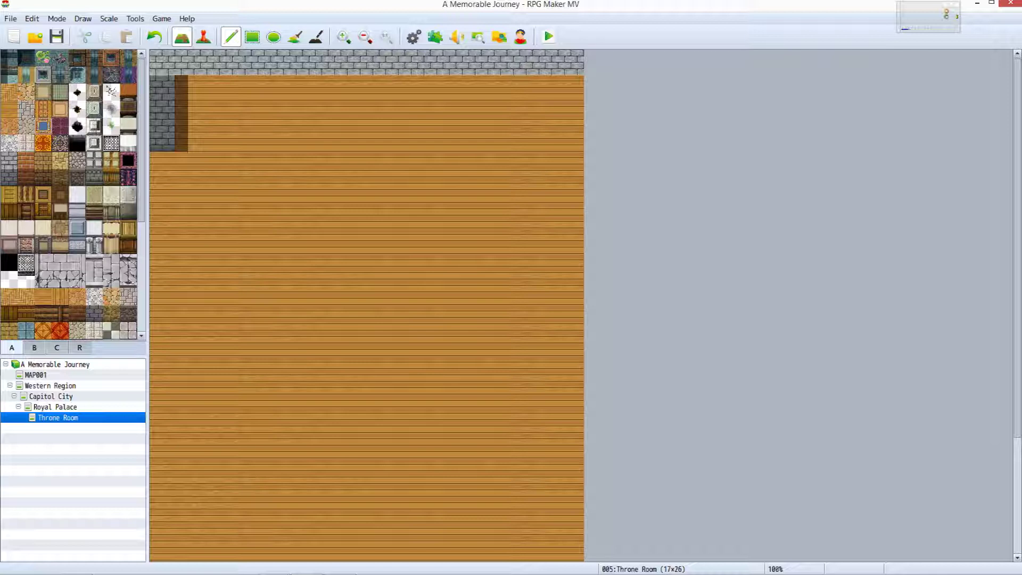
right_click_drag(163, 139, 163, 88)
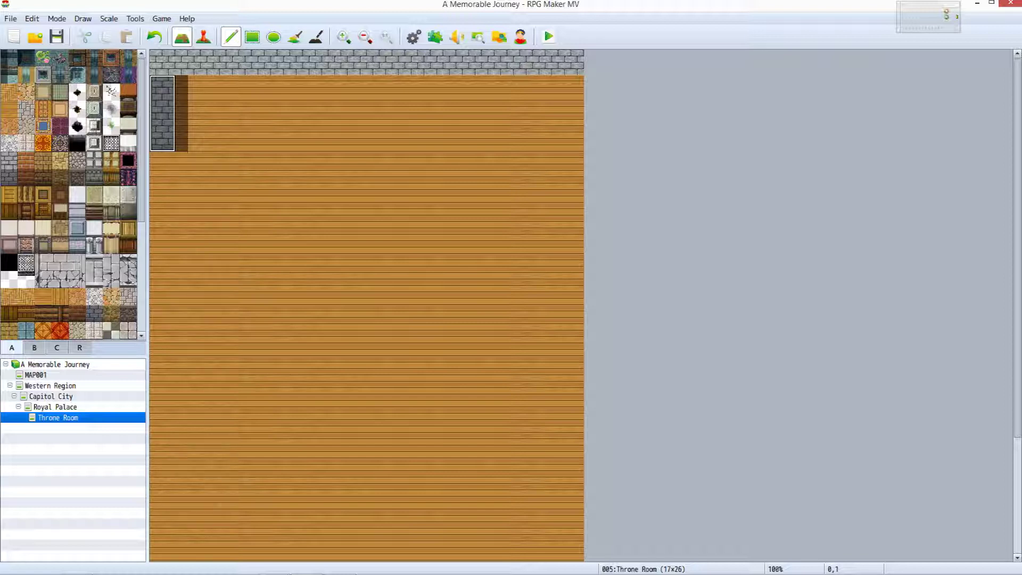
left_click_drag(163, 113, 571, 114)
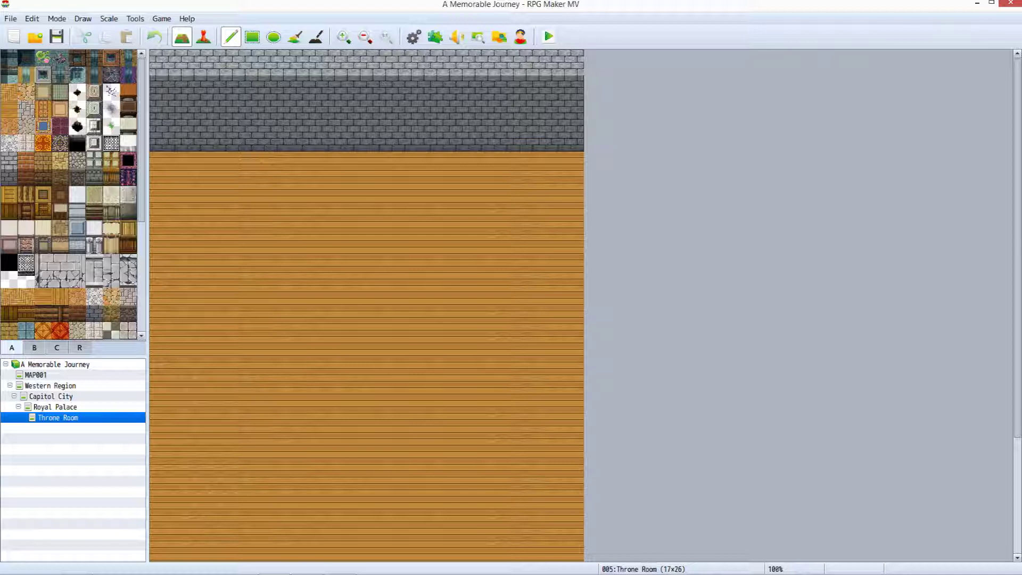
Step: Draw a Cobblestones B rectangle at top centre, flanked by Wall A (Stone) pillars
left_click(26, 109)
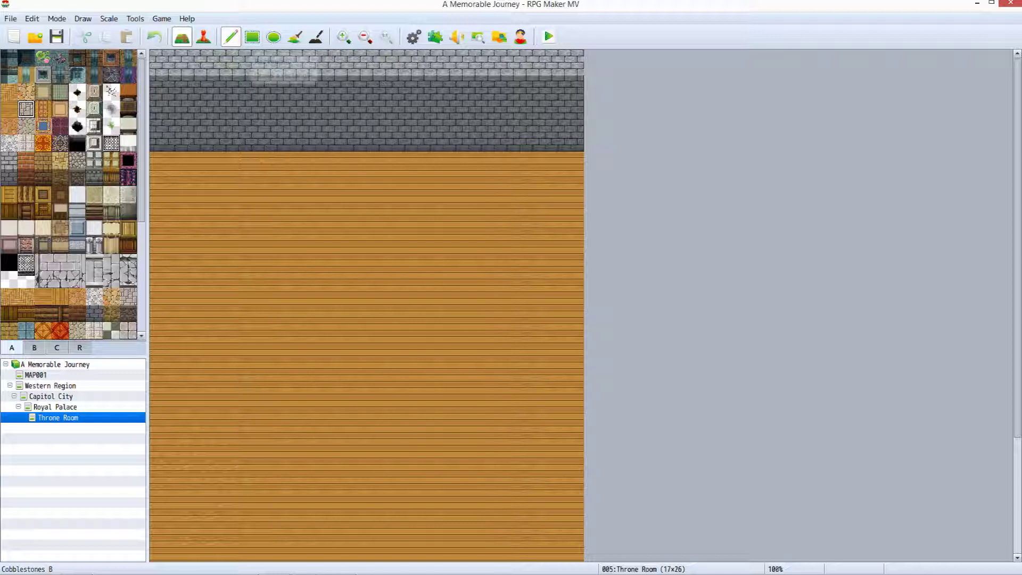
left_click(252, 36)
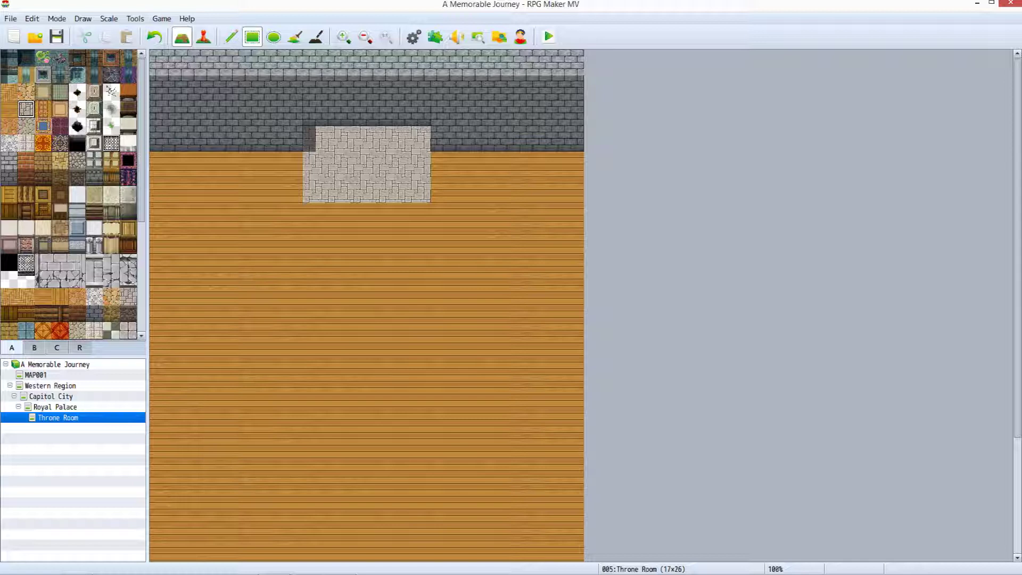
left_click(230, 36)
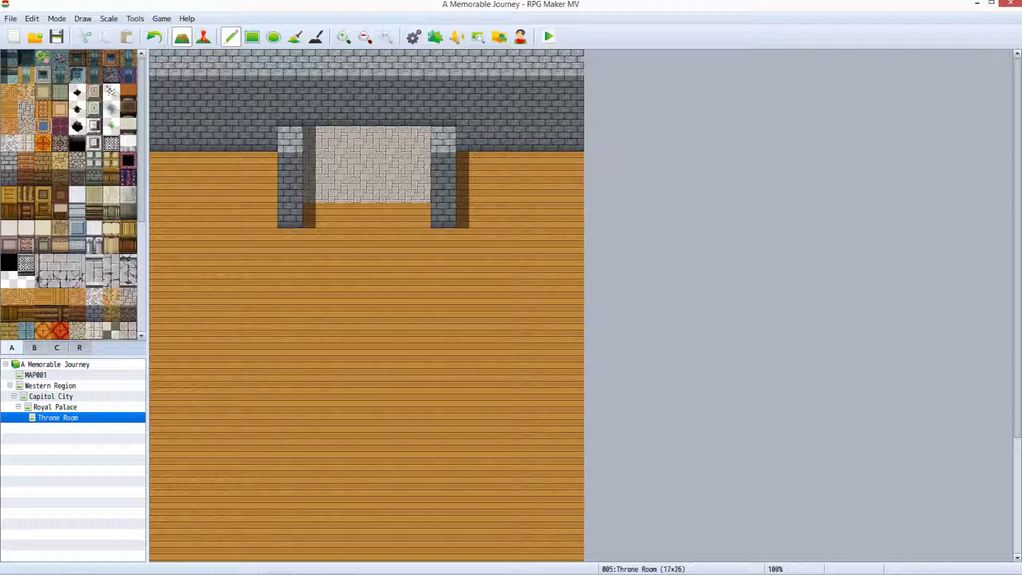
left_click(9, 160)
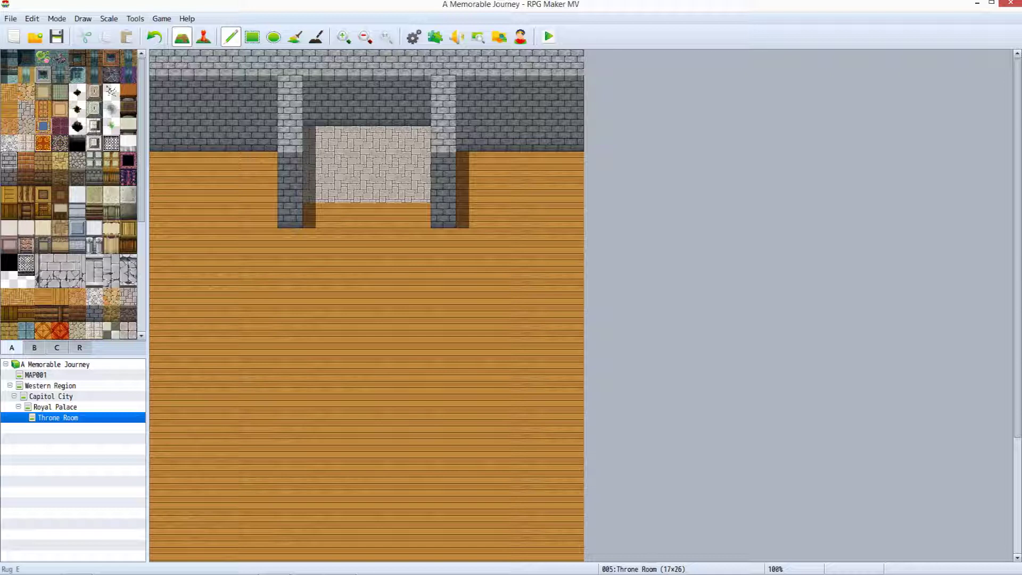
left_click(43, 143)
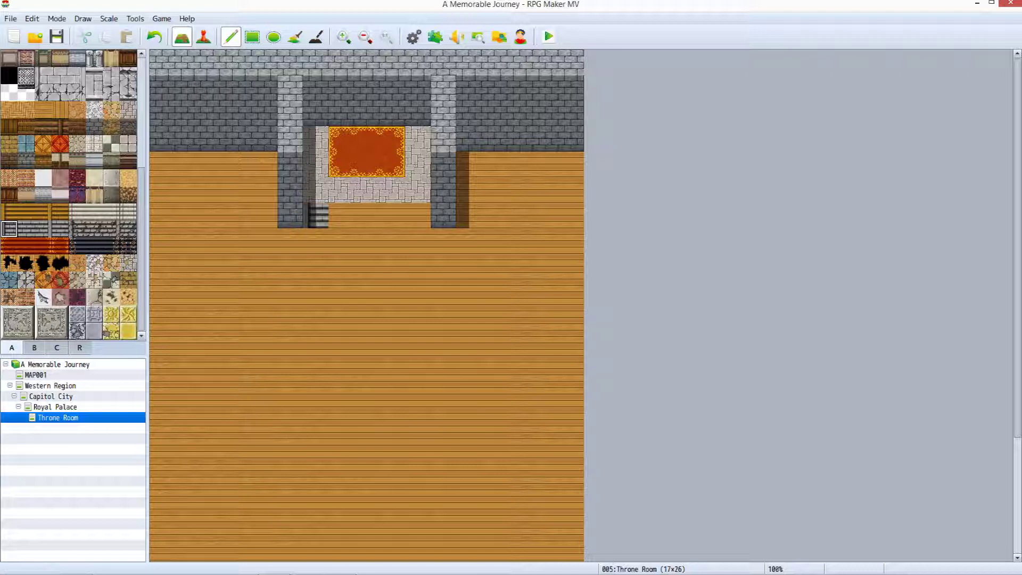
Step: Lay a row of Stairs C (Stone) tiles across the platform's front edge
left_click(43, 229)
left_click(417, 216)
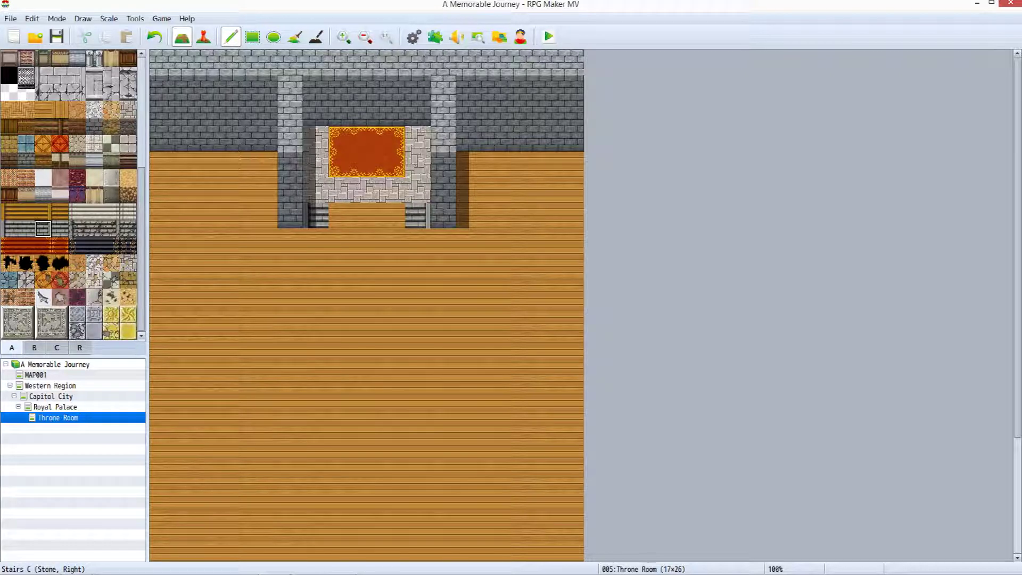
left_click(26, 229)
left_click_drag(342, 216, 392, 216)
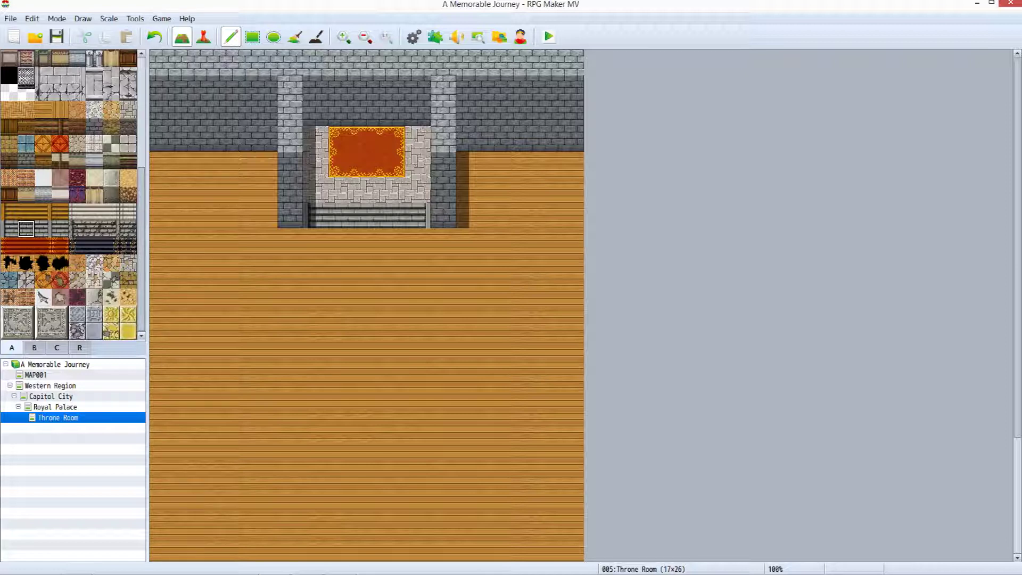
left_click(34, 347)
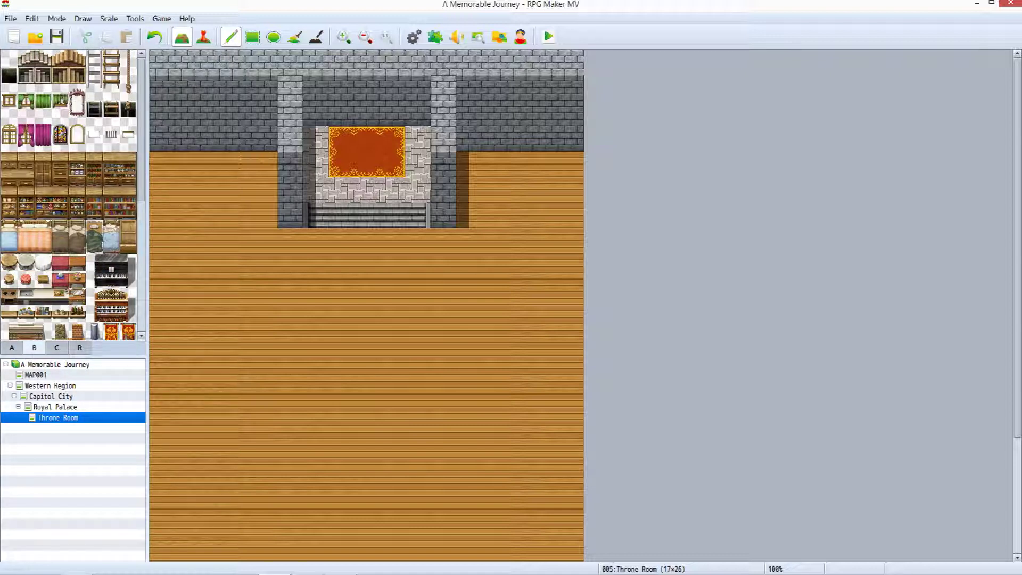
Step: Stamp the red throne block from tab B onto the top of the rug
scroll(60, 186, "down", 5)
left_click_drag(44, 178, 77, 195)
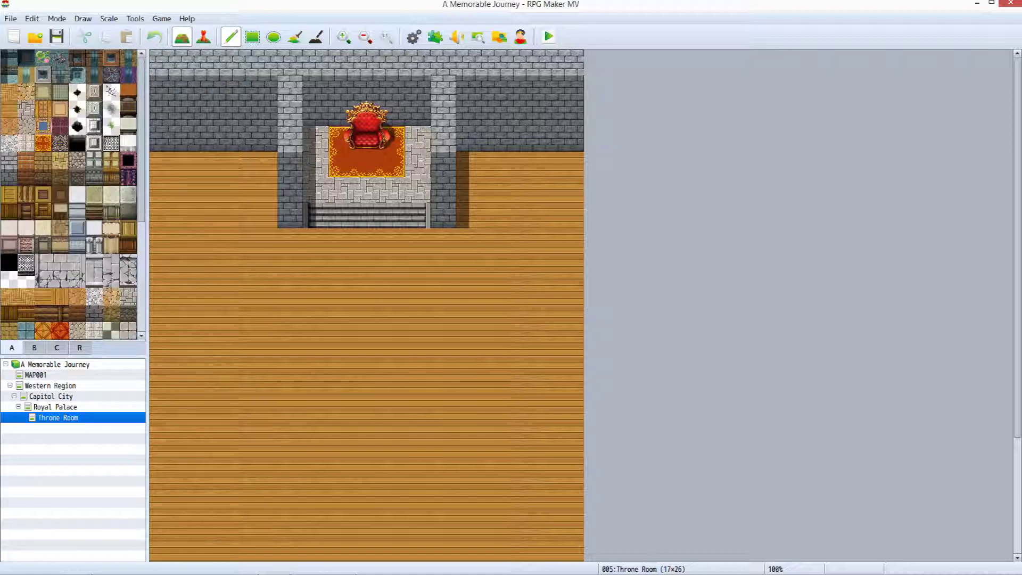
left_click(365, 37)
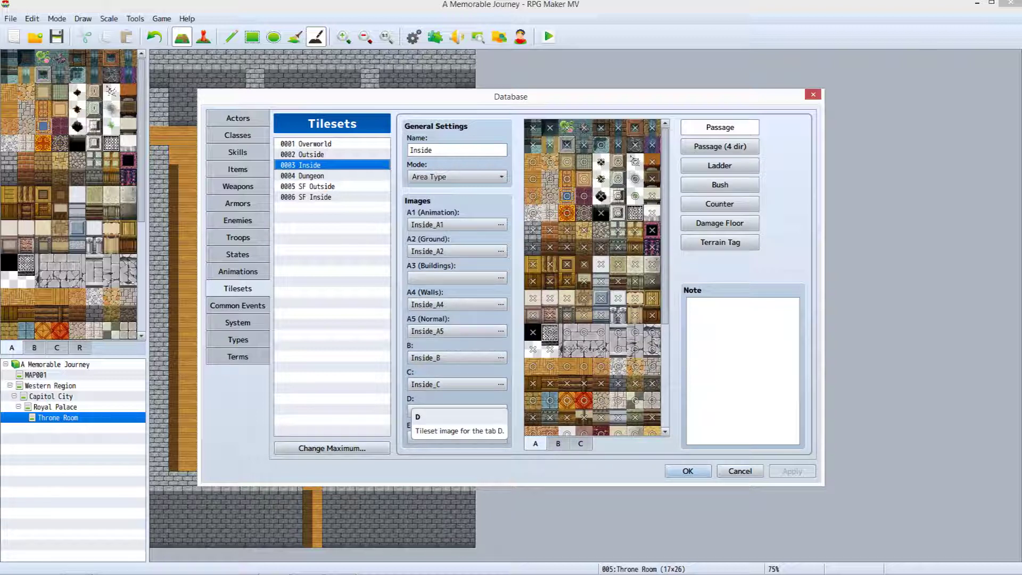
Step: Assign Inside_A4 as the 0003 Inside tileset's D image and close the Database
left_click(457, 411)
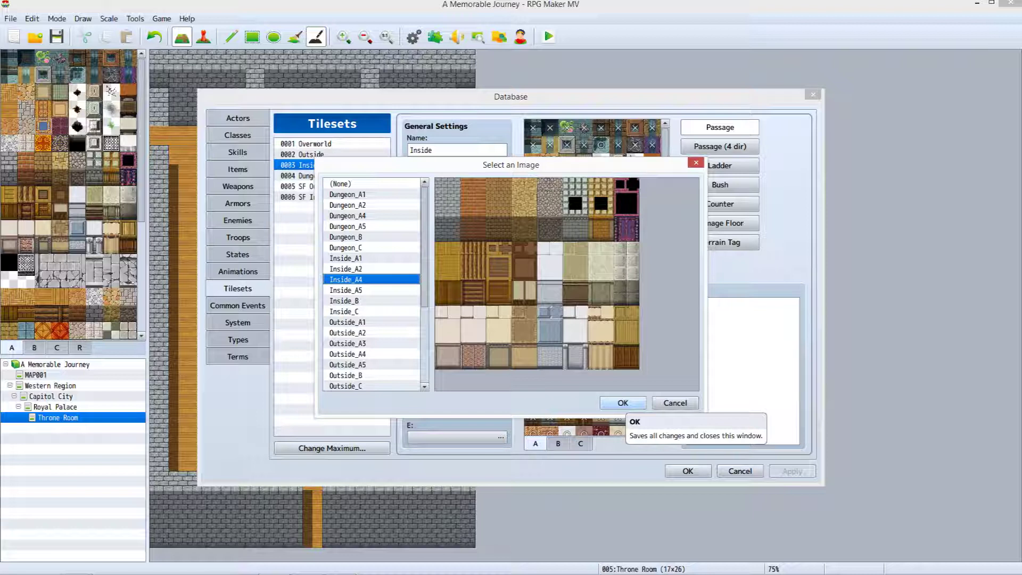
left_click(622, 403)
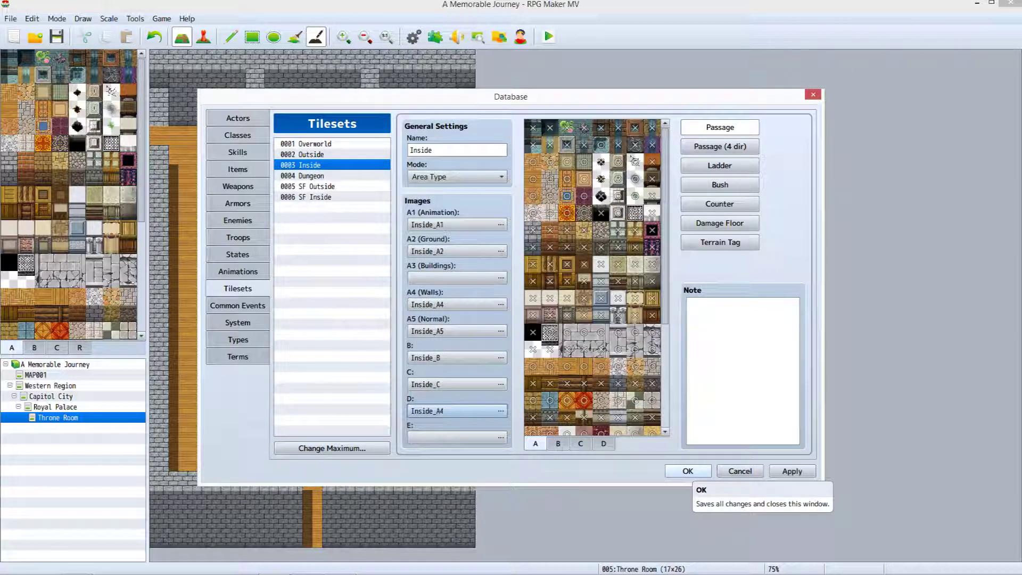
left_click(688, 472)
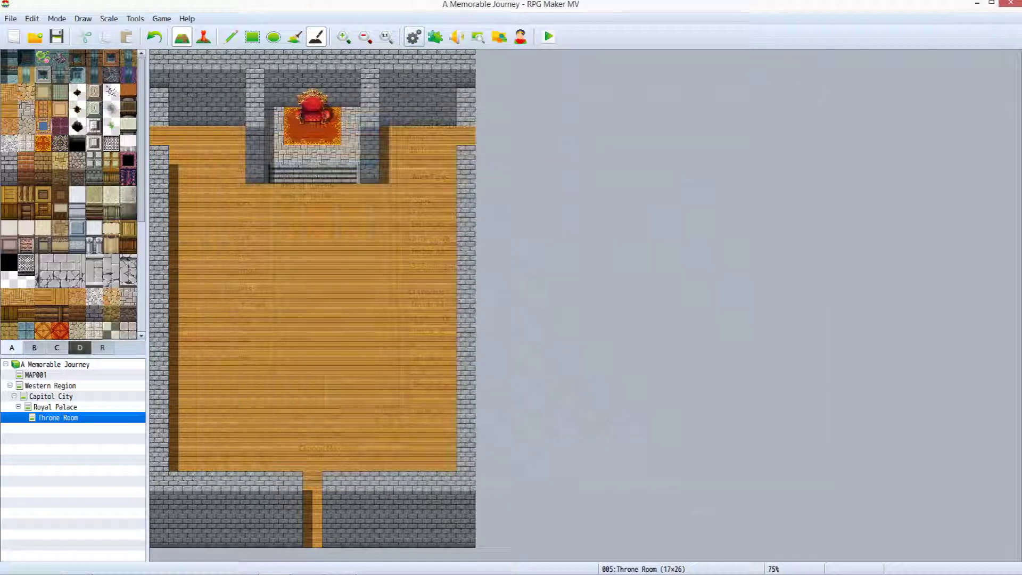